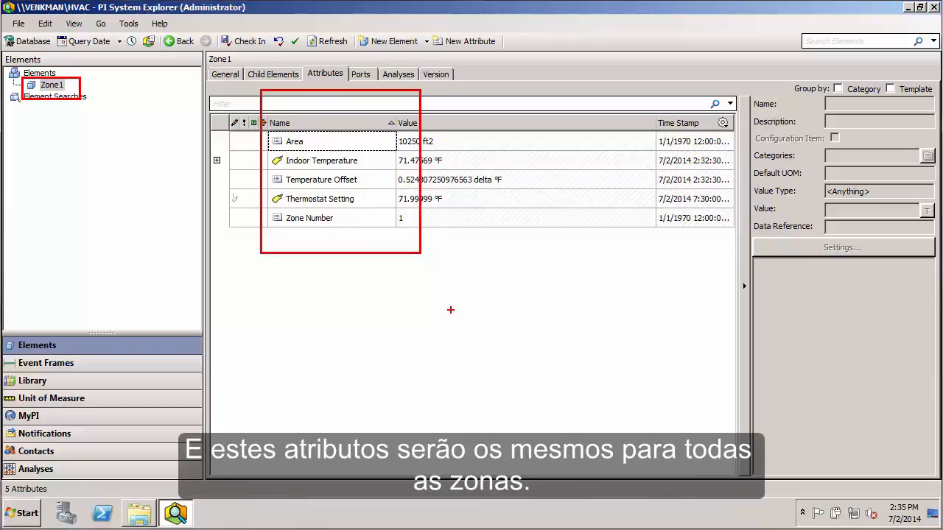
- Start converting the Zone1 element to a template and move the conversion dialog clear of the attribute list
key("Escape")
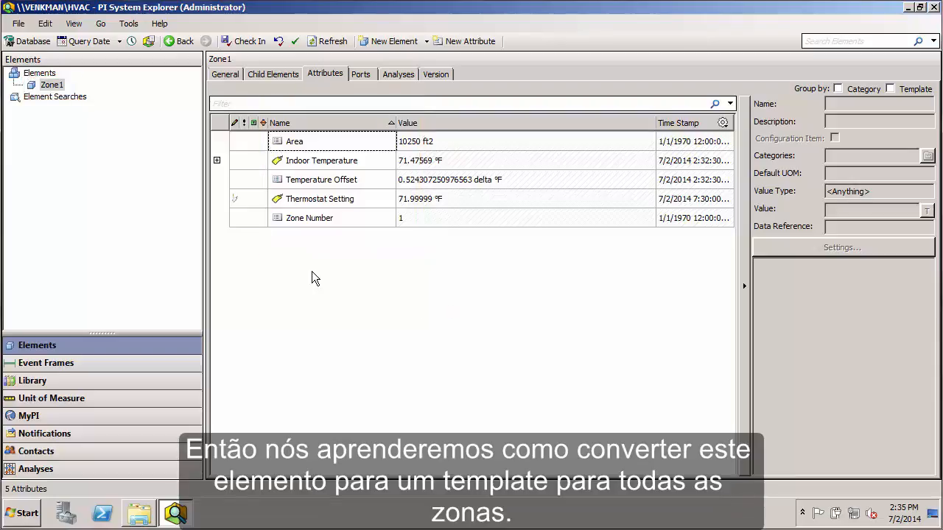
right_click(58, 89)
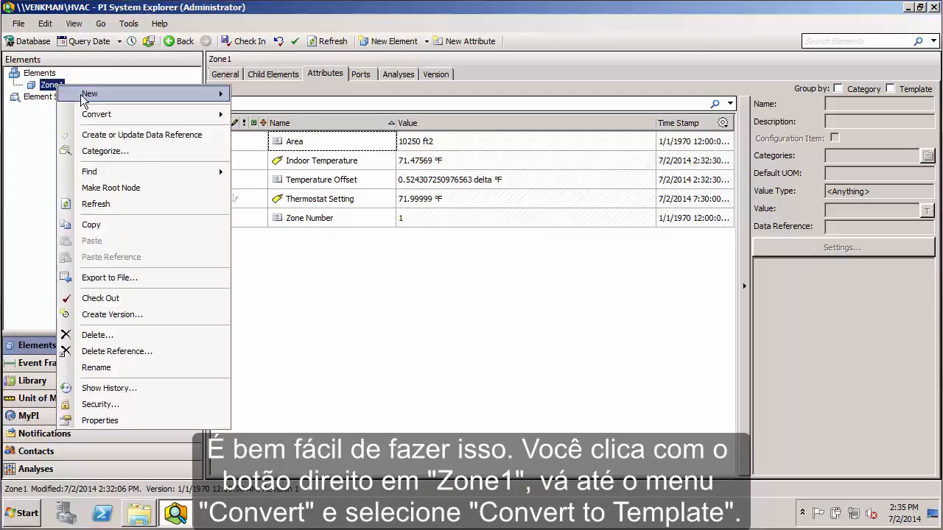
mouse_move(129, 117)
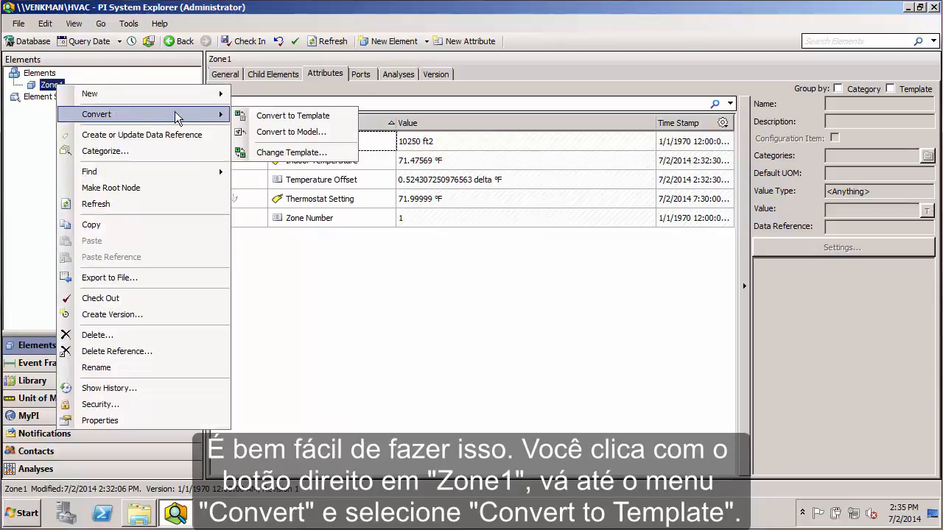
left_click(308, 115)
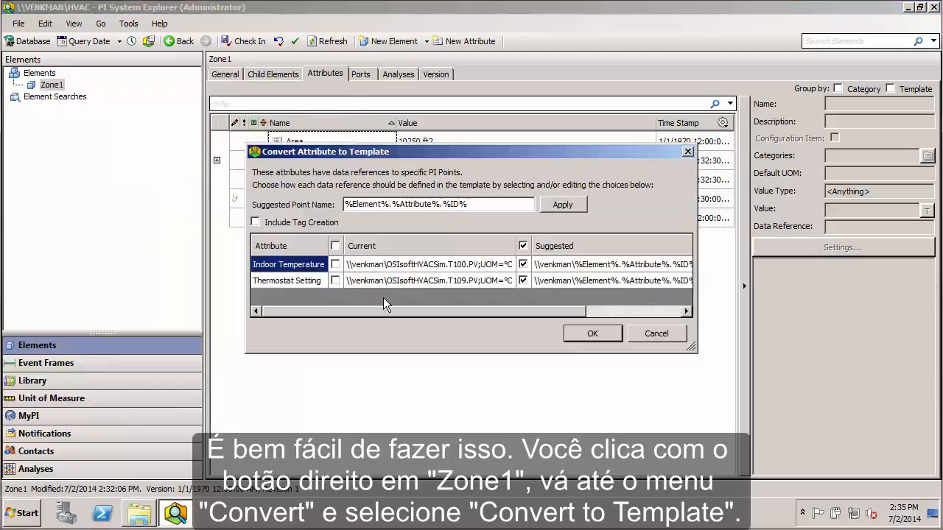
left_click_drag(441, 151, 443, 241)
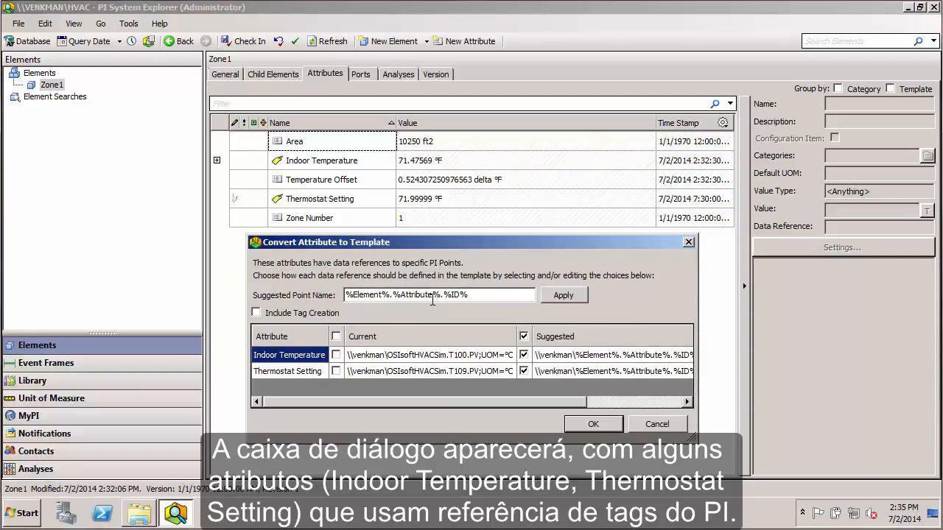
- Examine the current PI Point references of Indoor Temperature and Thermostat Setting against the suggested point name pattern
left_click(297, 371)
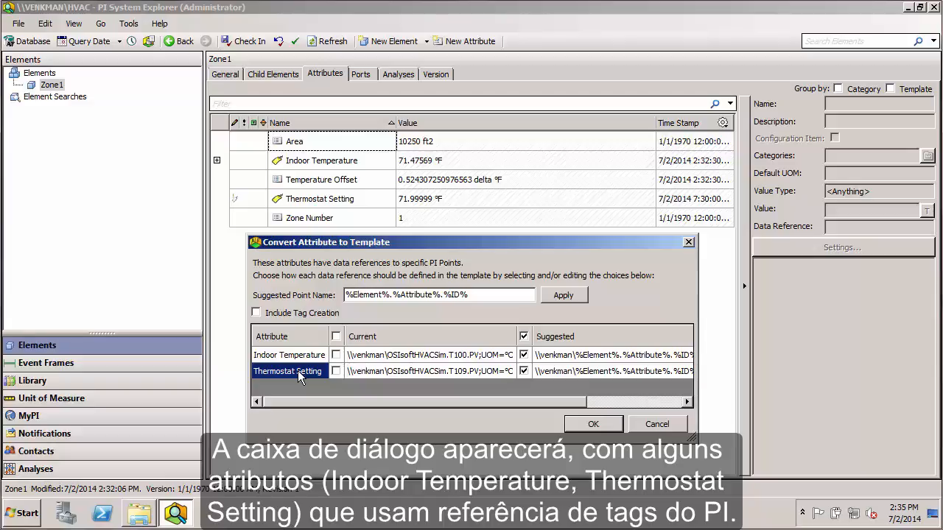
left_click(367, 354)
left_click(372, 370)
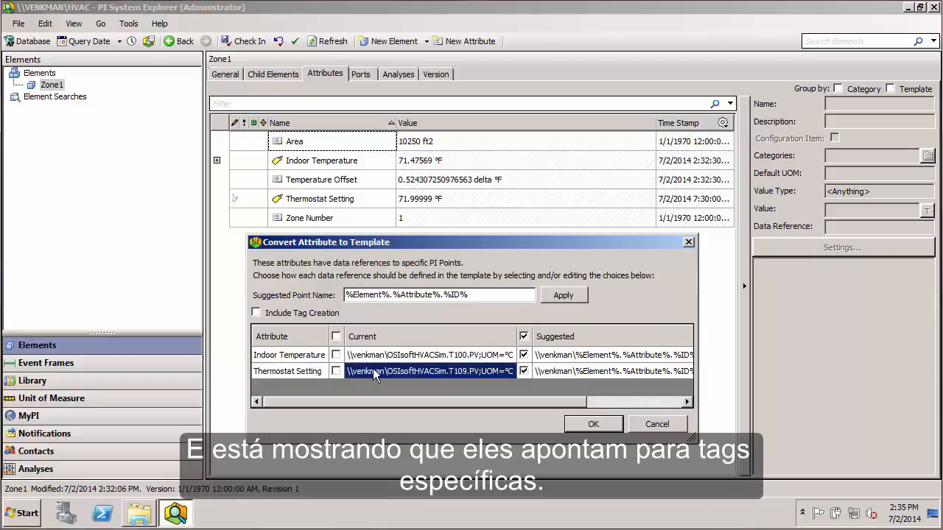
left_click(374, 357)
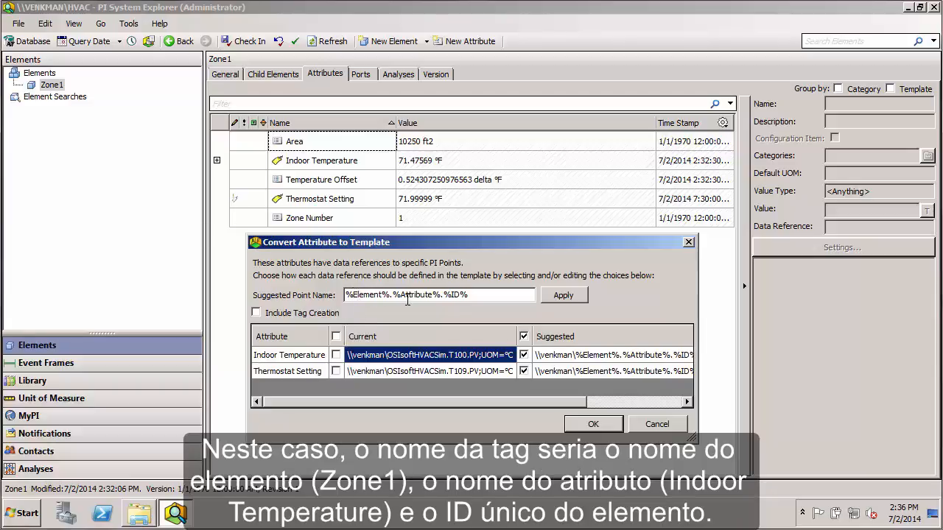
left_click(296, 357)
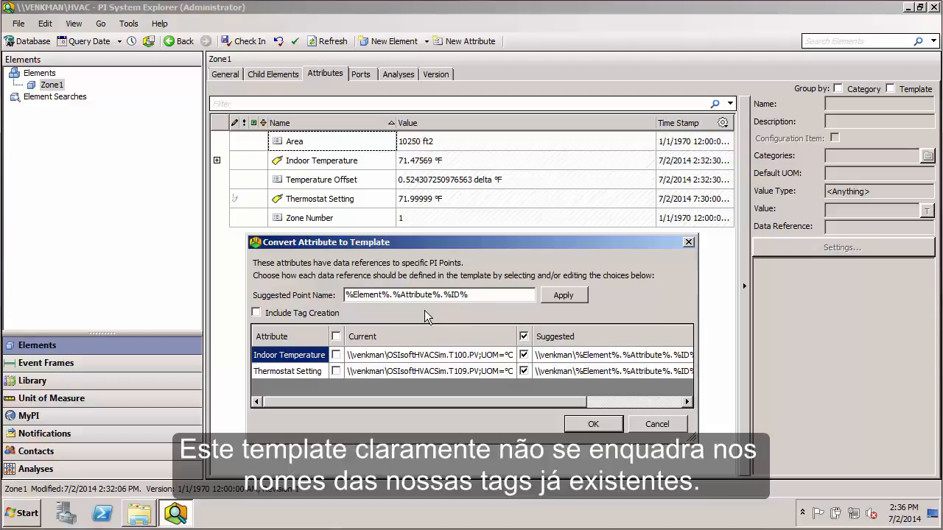
left_click(417, 357)
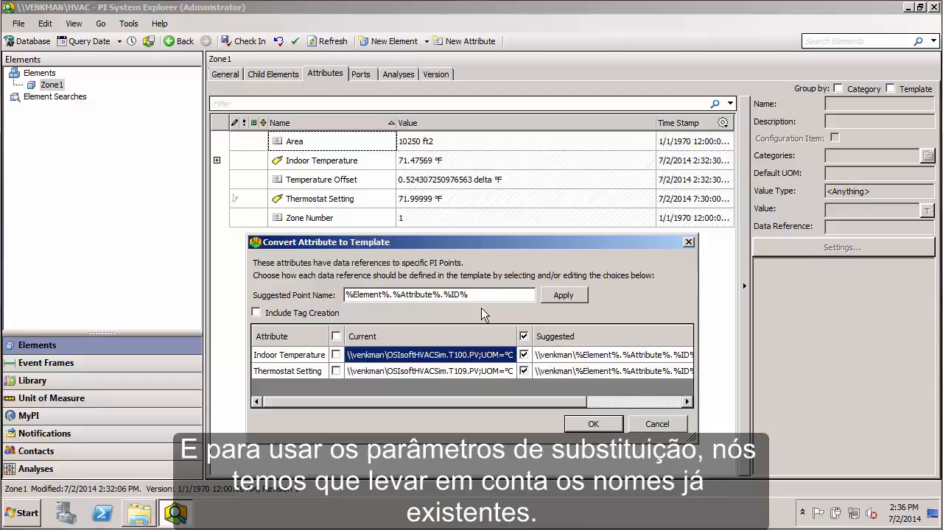
left_click(422, 370)
left_click(423, 361)
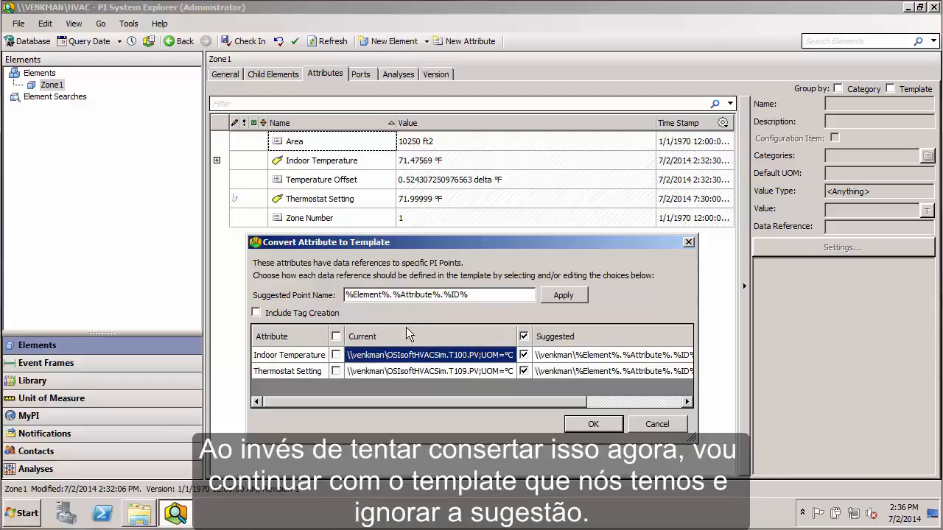
- Complete the template conversion using the current data references for both attributes, and check in Zone1
left_click(336, 337)
left_click(581, 425)
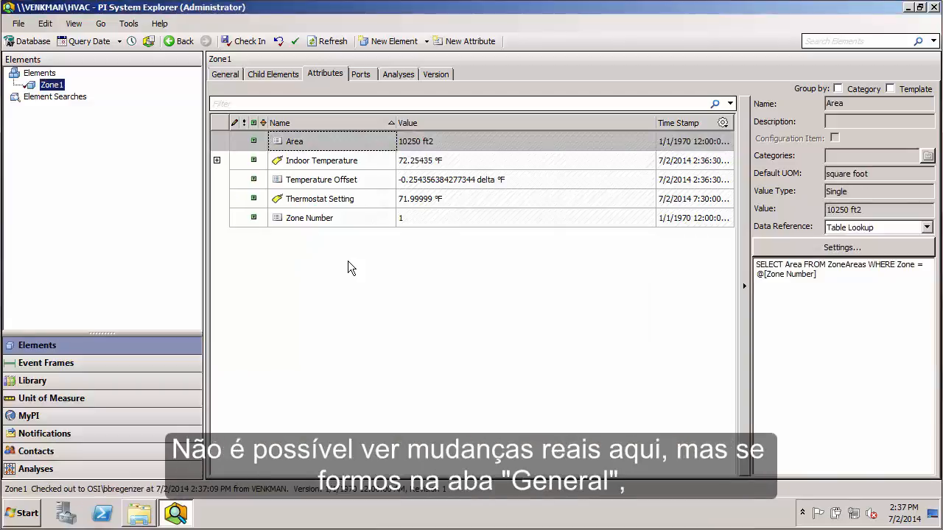
left_click(224, 76)
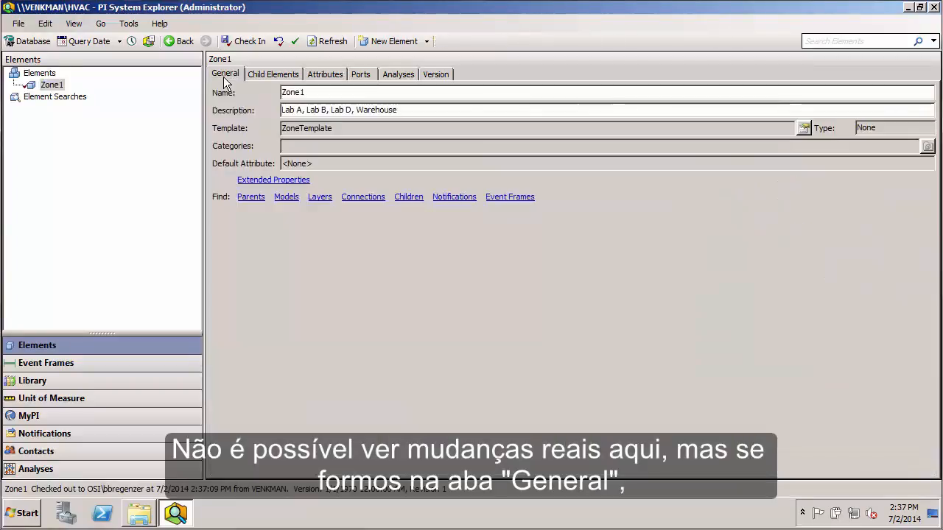
left_click_drag(335, 130, 278, 130)
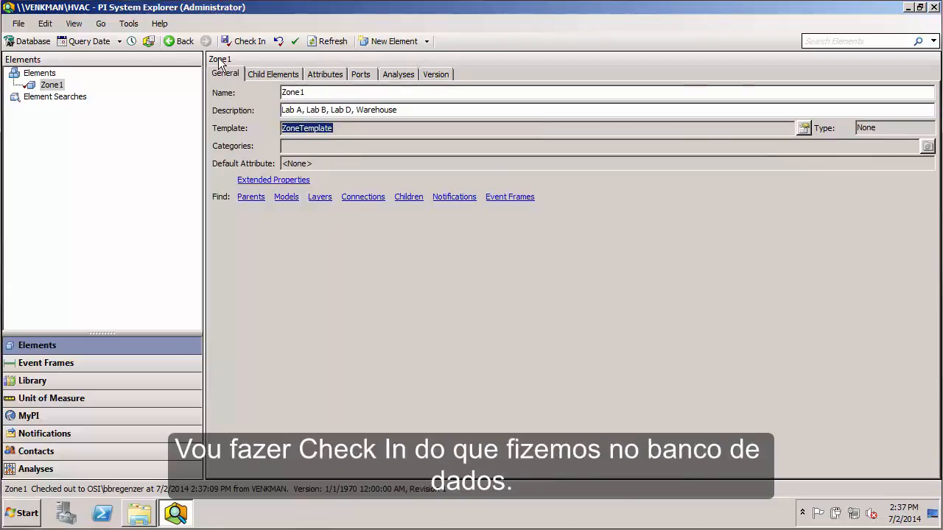
left_click(238, 48)
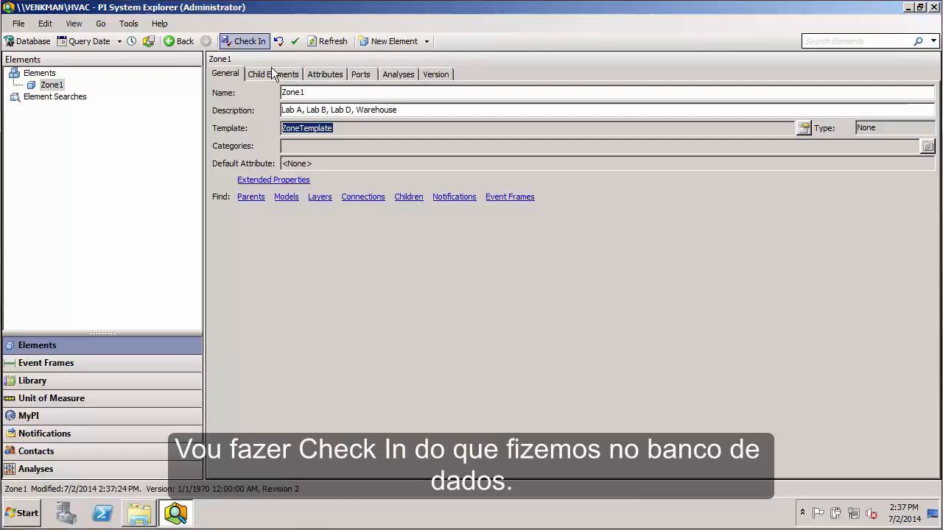
- Open ZoneTemplate among the library's element templates and clear its description
left_click(32, 381)
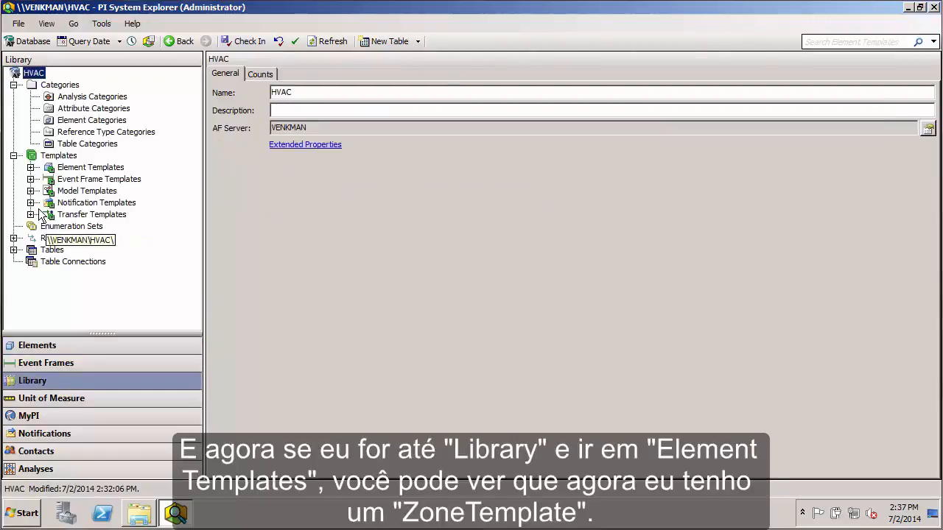
left_click(30, 168)
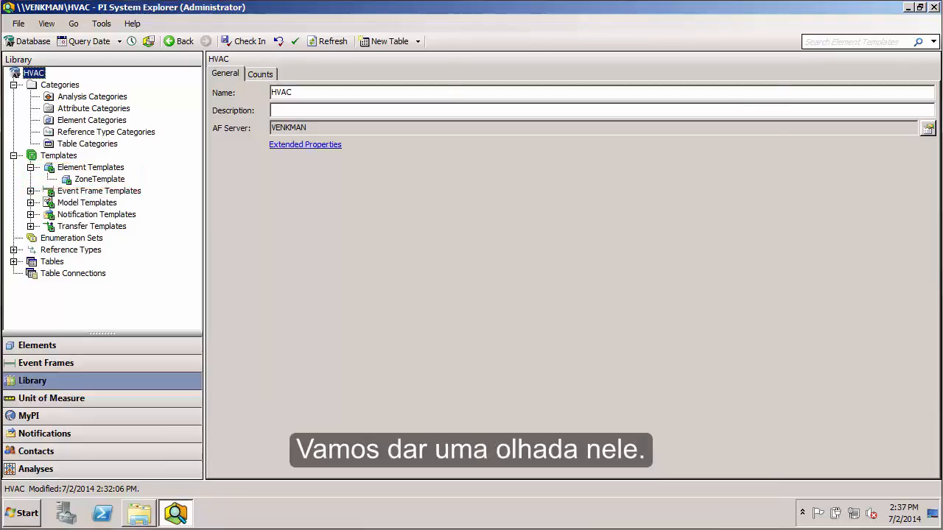
left_click(120, 182)
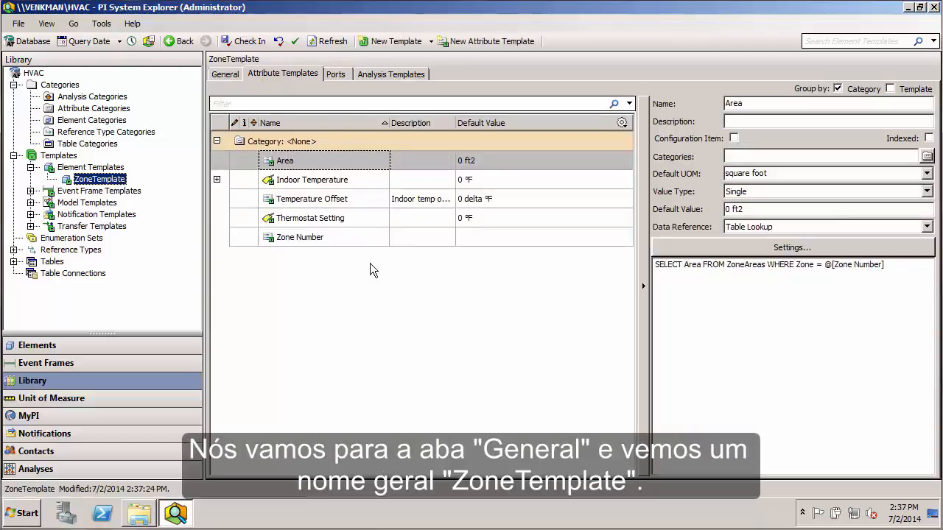
left_click(225, 76)
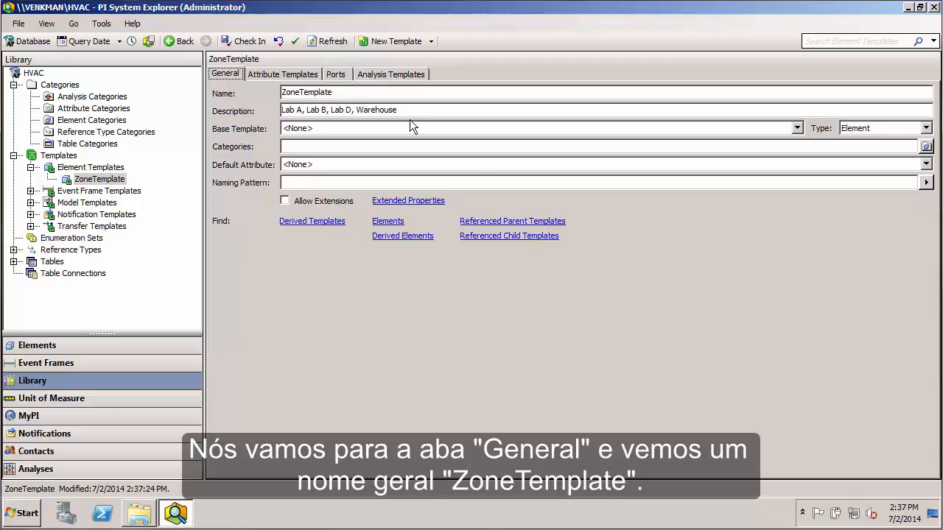
left_click_drag(404, 109, 258, 112)
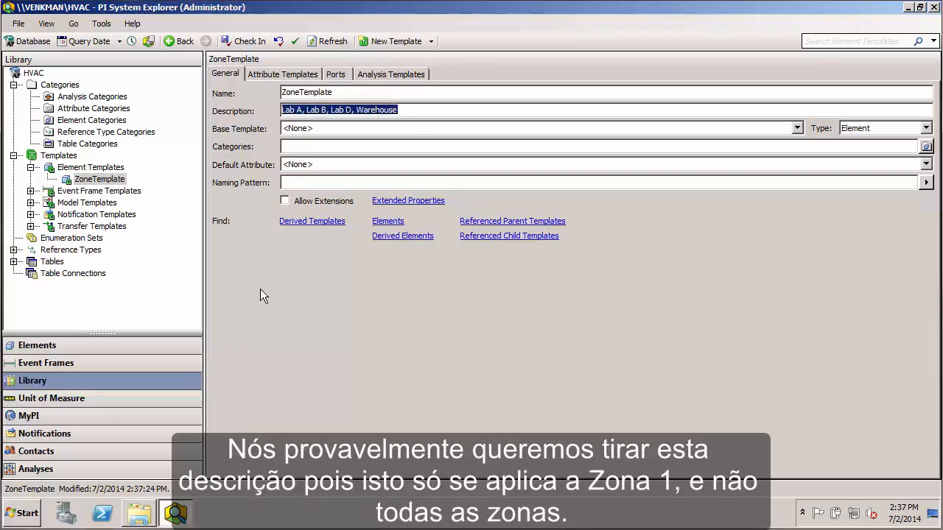
key("Delete")
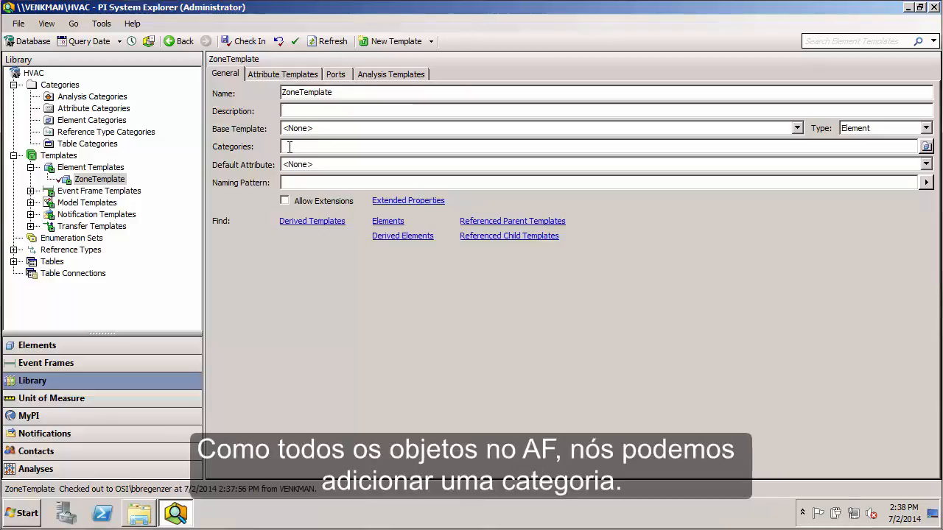
- Review the data reference configurations of the Area, Temperature Offset, Zone Number and Indoor Temperature attribute templates
left_click(286, 79)
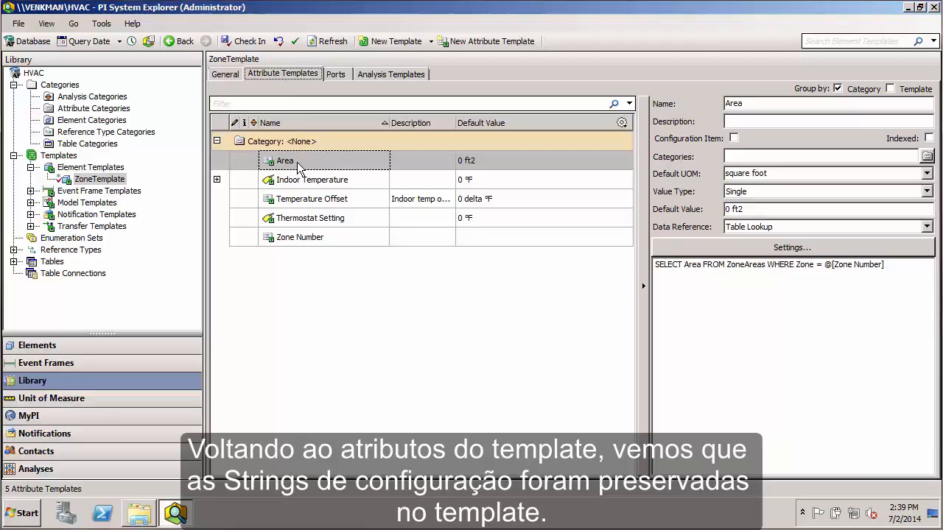
left_click_drag(886, 265, 637, 263)
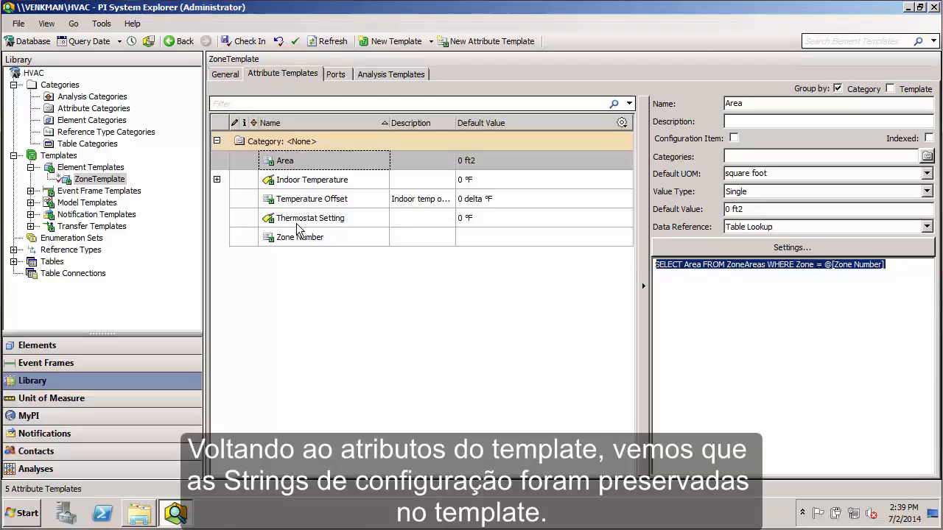
left_click(302, 184)
left_click(303, 200)
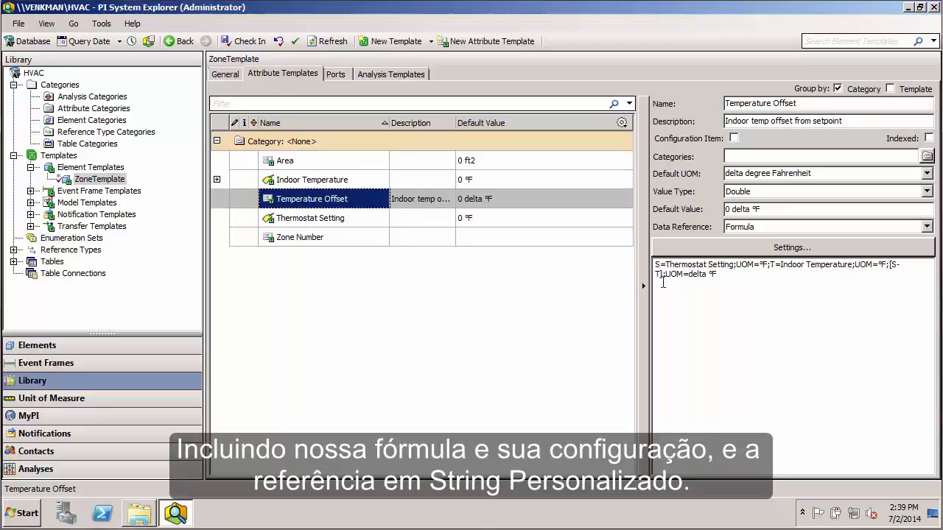
left_click(335, 239)
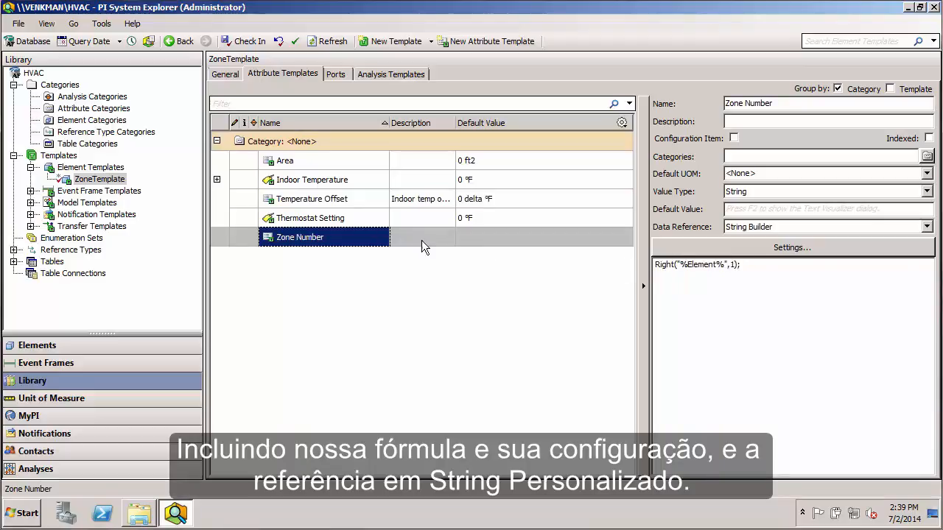
left_click(328, 183)
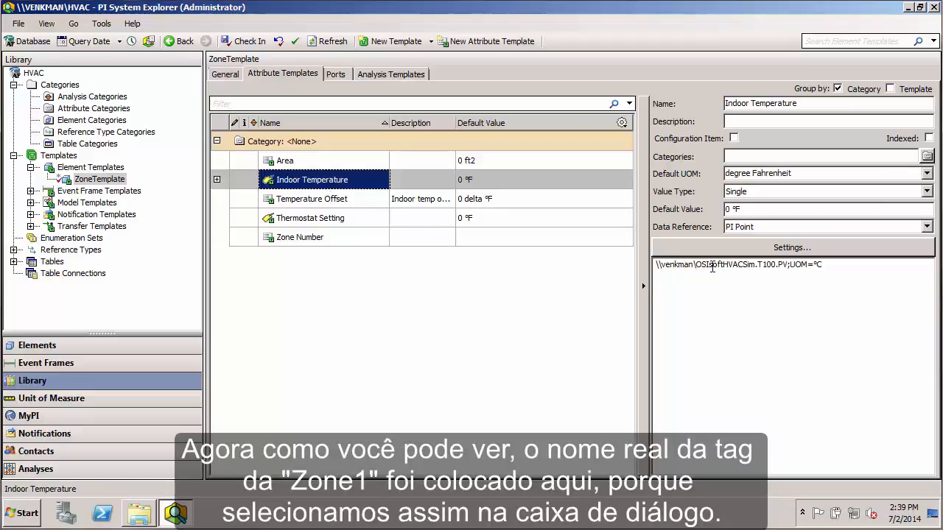
mouse_move(728, 265)
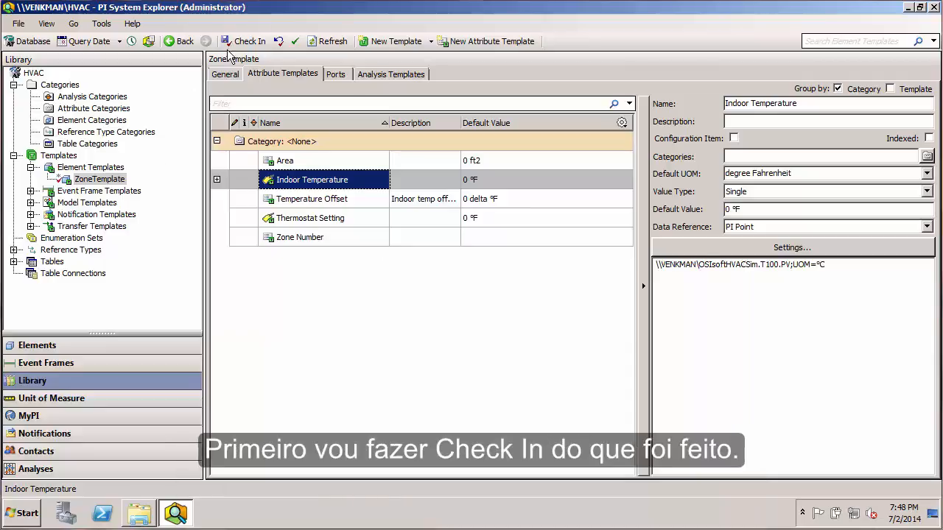
- Check in the template change and create a new top-level element based on ZoneTemplate
left_click(247, 40)
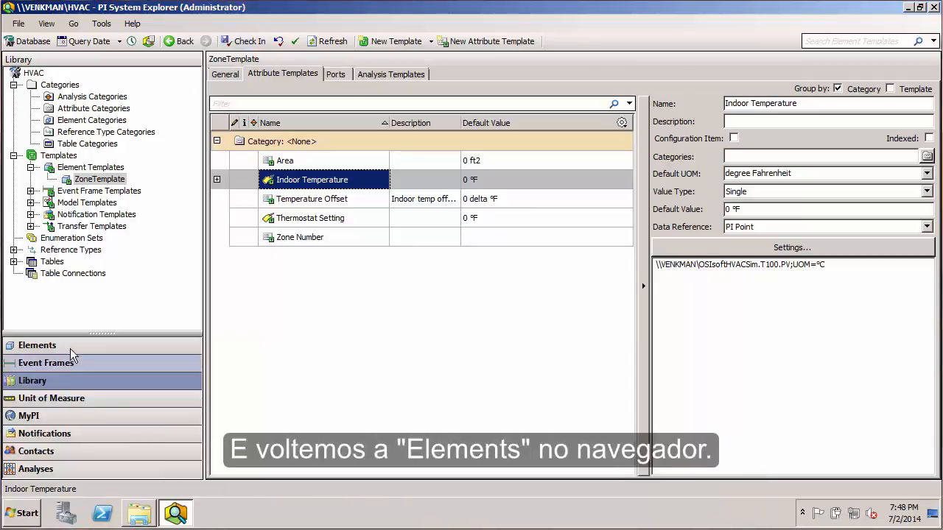
left_click(51, 344)
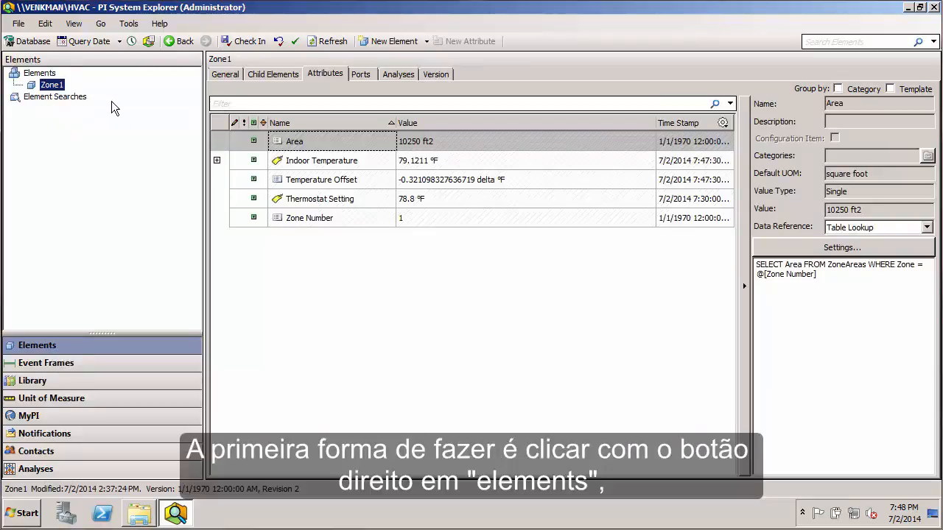
right_click(40, 74)
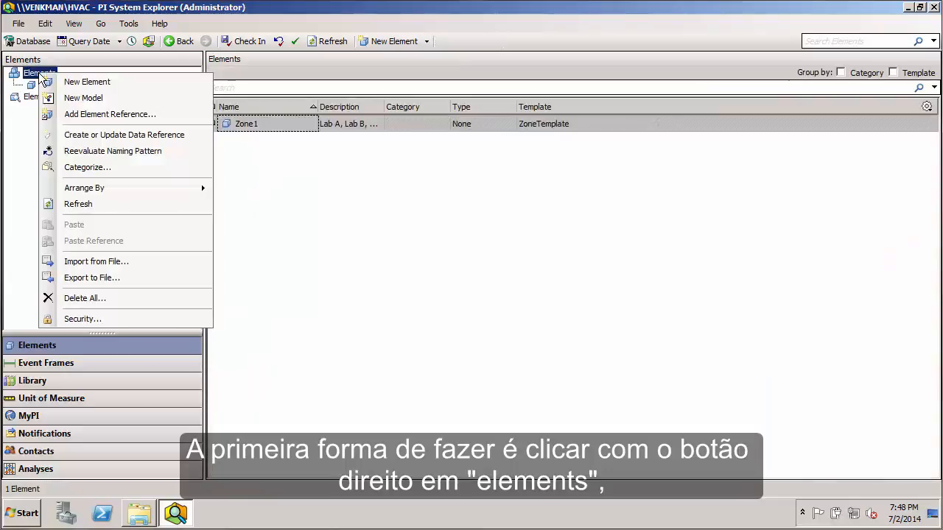
left_click(81, 84)
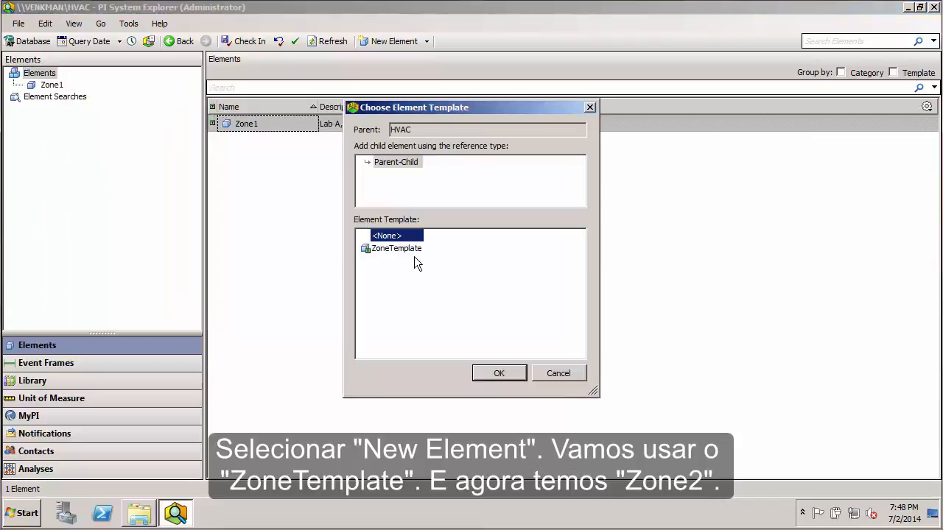
left_click(396, 250)
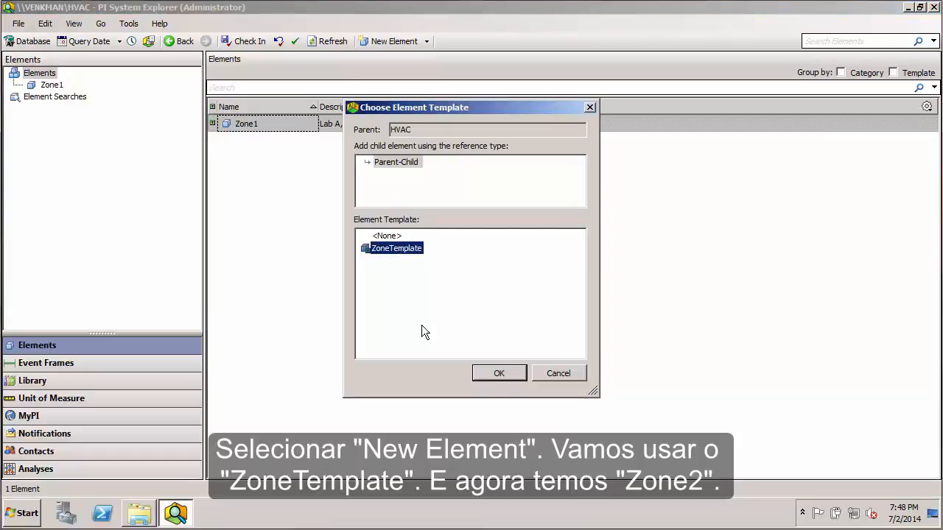
left_click(500, 375)
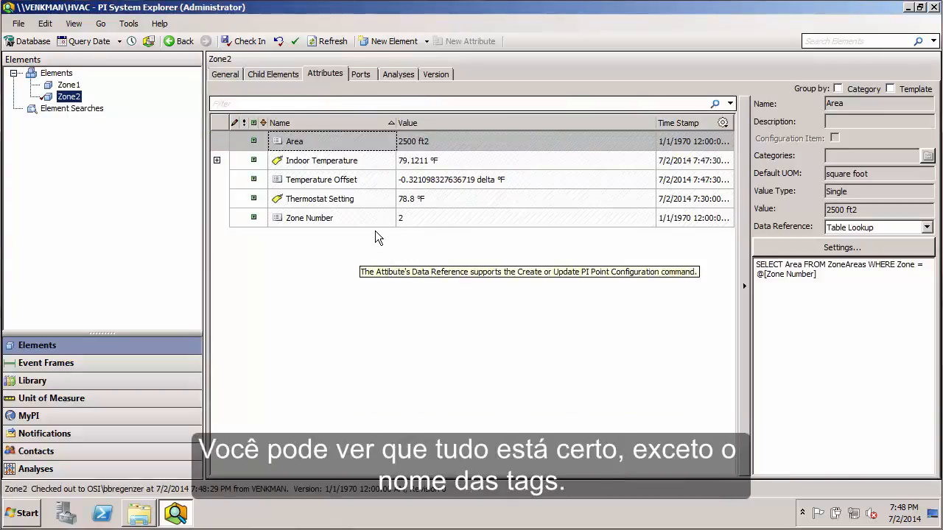
- Inspect the PI Point reference of the Indoor Temperature attribute in Zone2
left_click(423, 162)
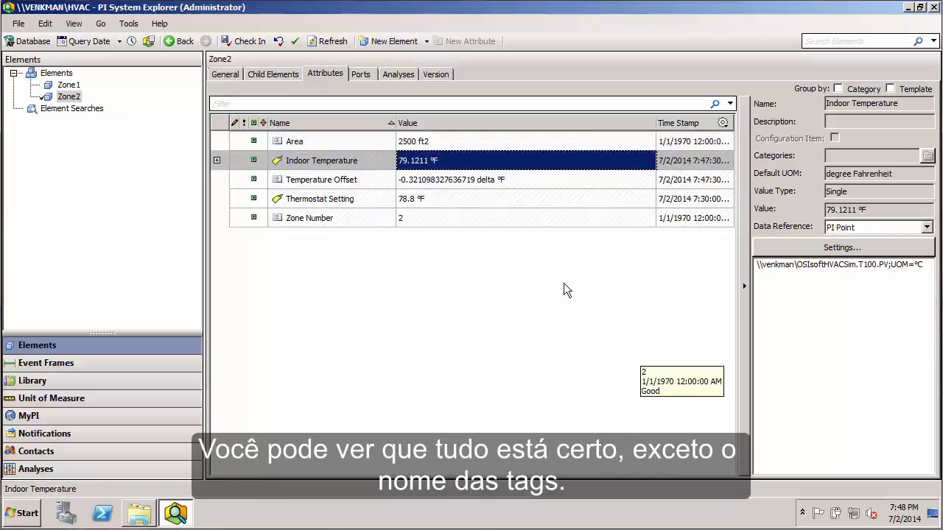
mouse_move(942, 280)
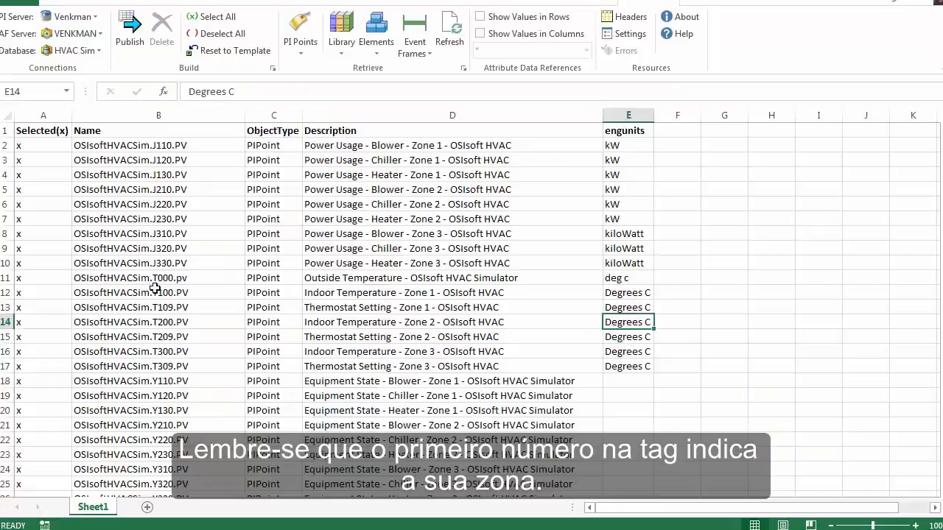
- Switch to the Excel tag list and review the power usage and temperature tag names for each zone
left_click(163, 144)
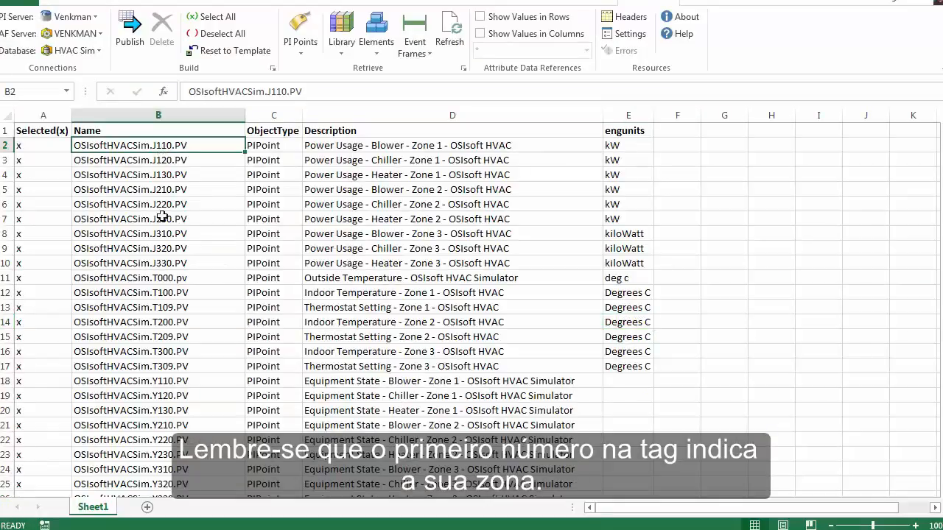
left_click(169, 159)
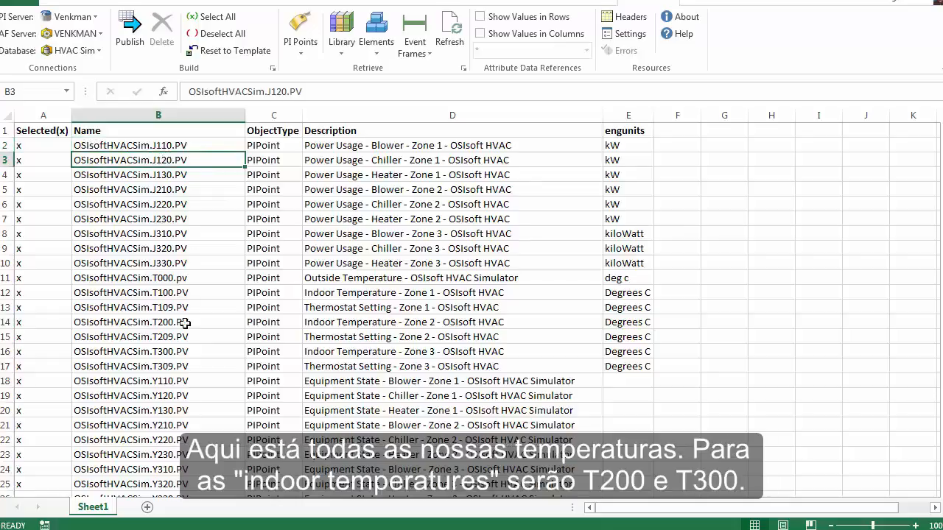
left_click(177, 294)
key("shift+Down")
key("shift+Down")
key("shift+Down")
key("shift+Down")
key("shift+Down")
key("shift+Down")
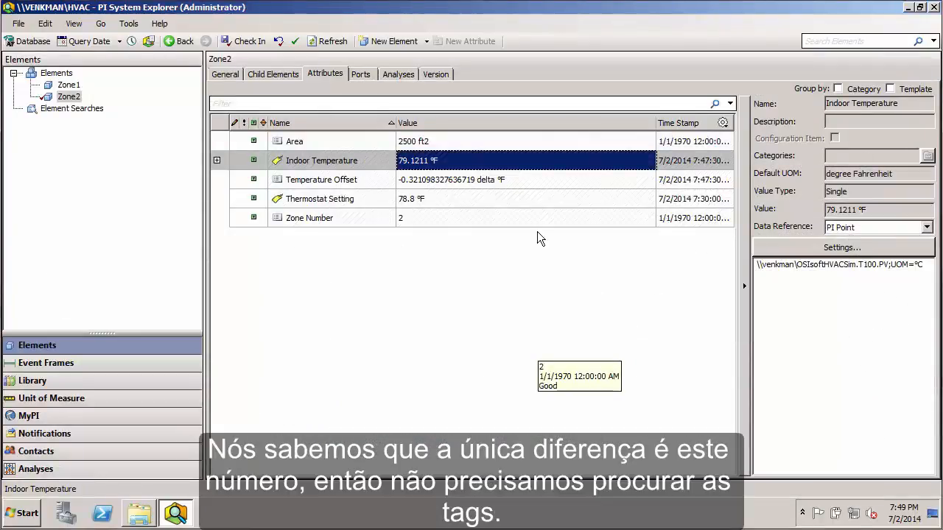
- In PI System Explorer, point Zone2's Indoor Temperature to tag T200 and Thermostat Setting to T209, and check in the changes
mouse_move(858, 291)
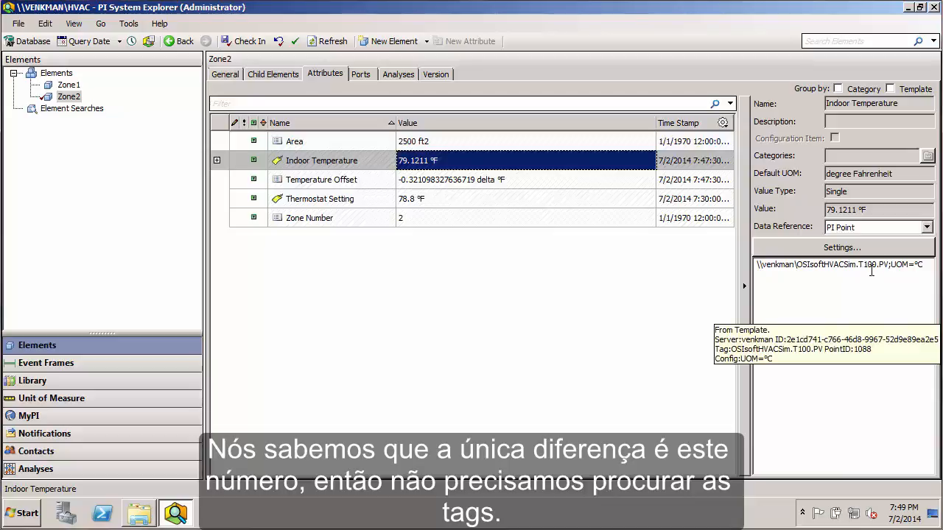
left_click(867, 266)
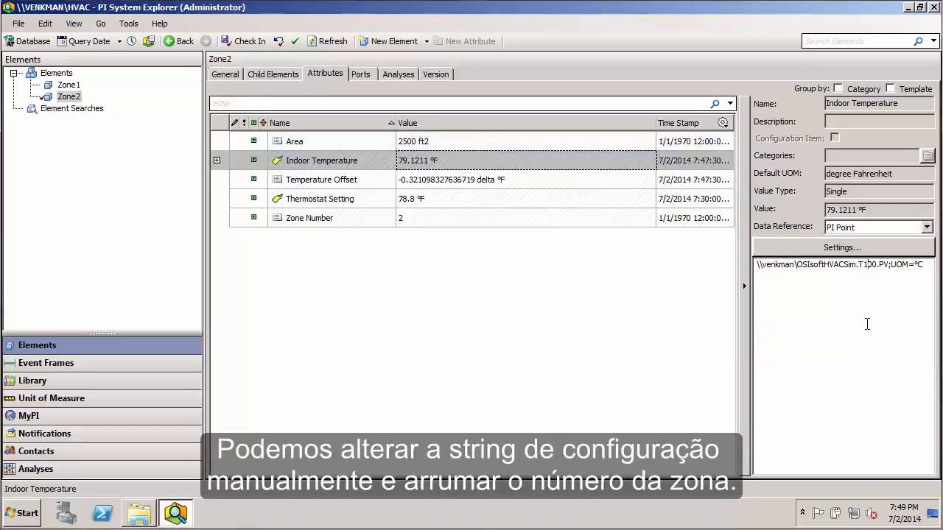
left_click(425, 199)
left_click(867, 266)
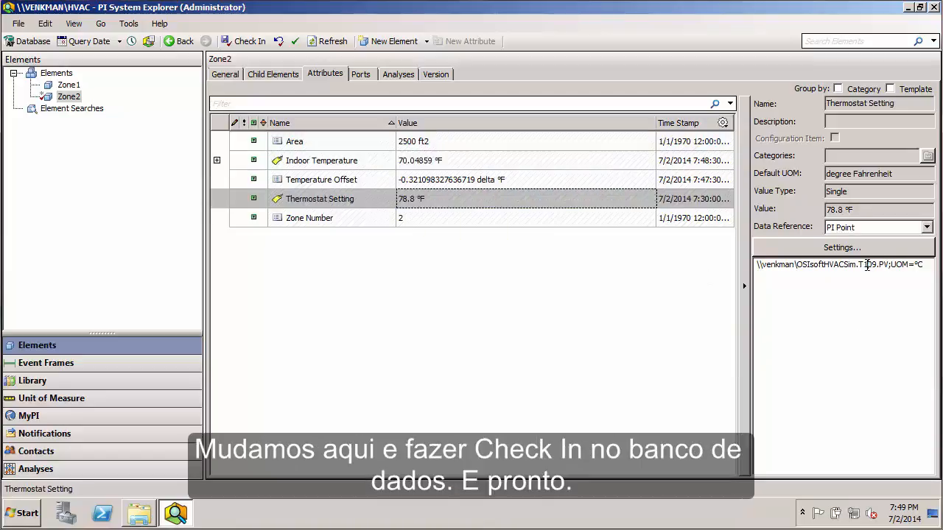
key("BackSpace")
type("2")
left_click(243, 41)
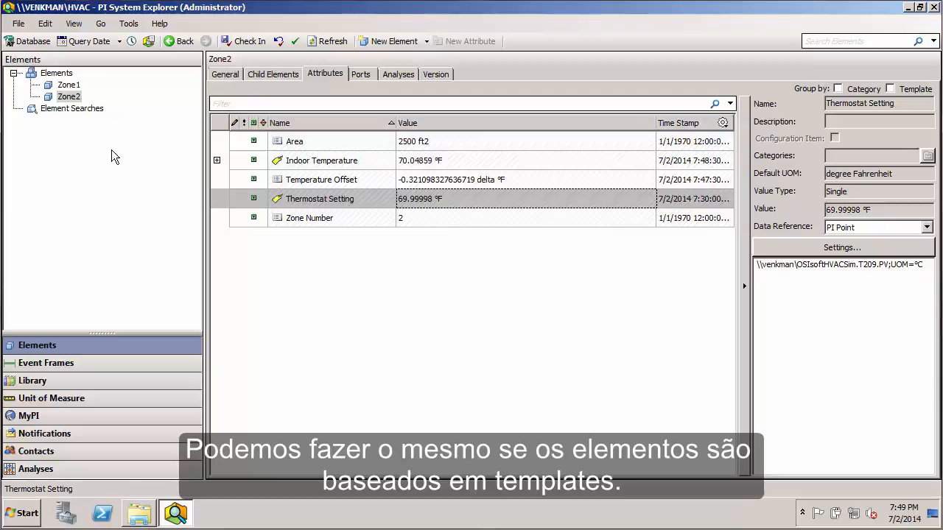
- Copy the Zone2 element and paste it under the root Elements node as Zone3
right_click(74, 102)
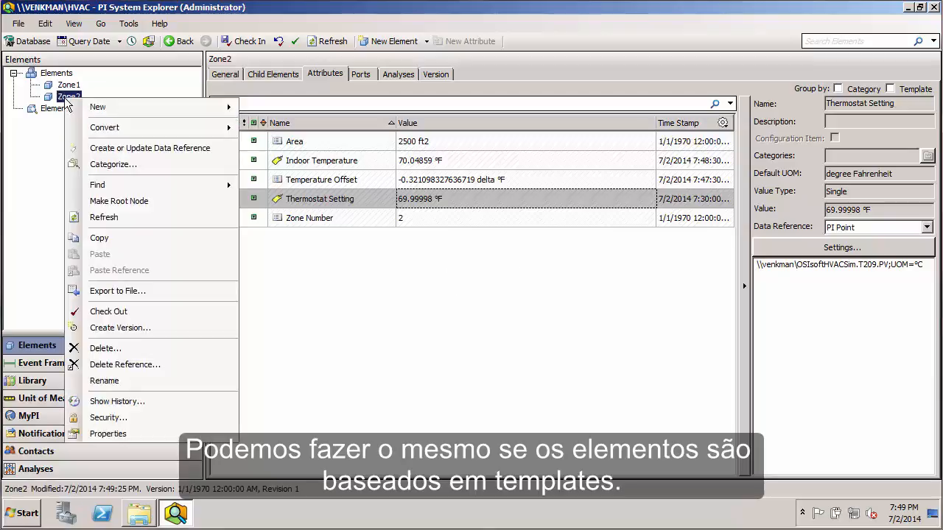
left_click(112, 238)
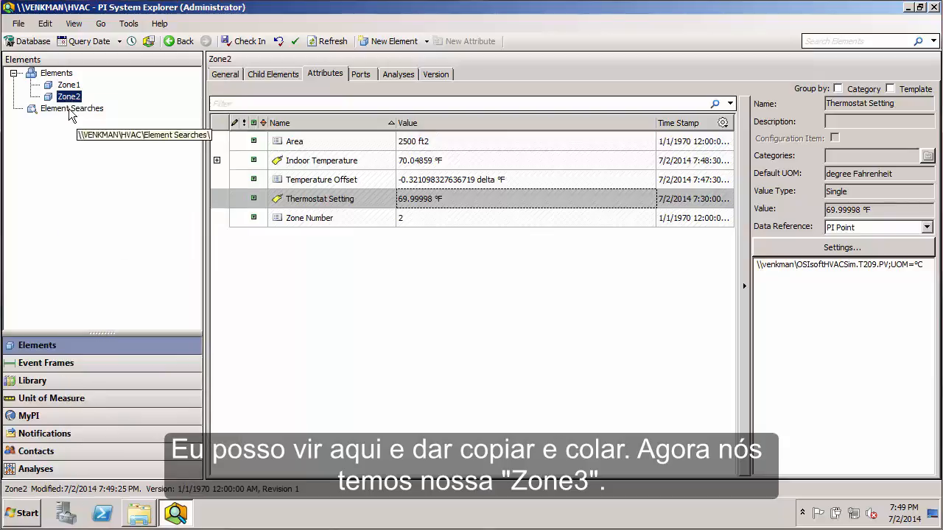
right_click(59, 74)
left_click(102, 227)
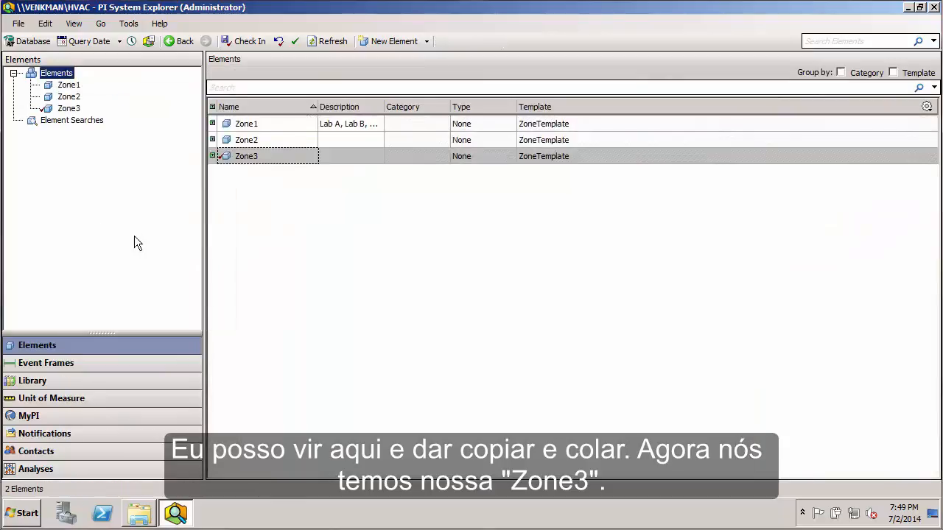
- Point Zone3's Indoor Temperature to tag T300 and Thermostat Setting to T309, and check in the changes
left_click(72, 109)
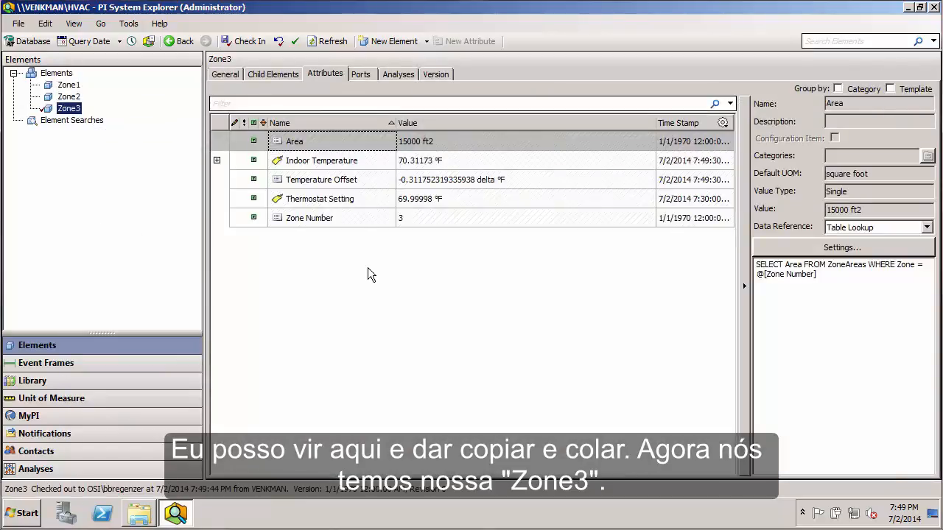
left_click(449, 165)
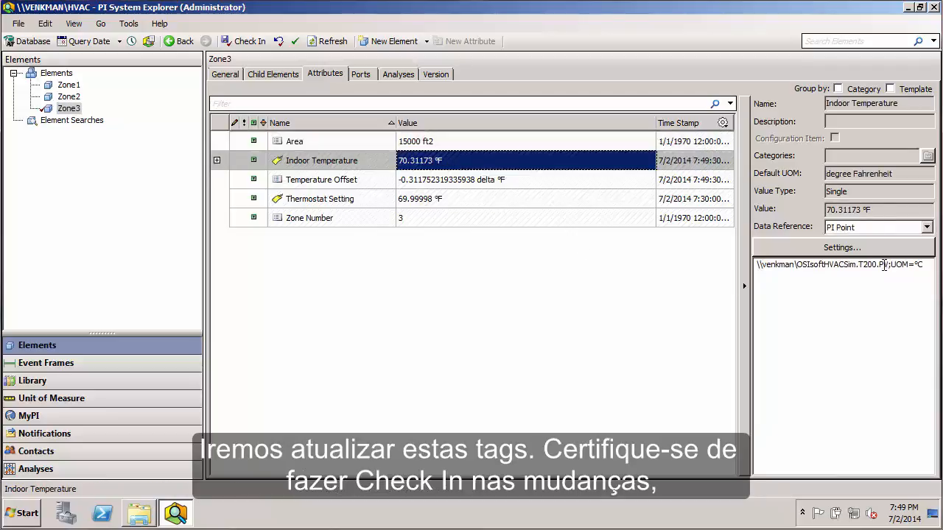
left_click(360, 199)
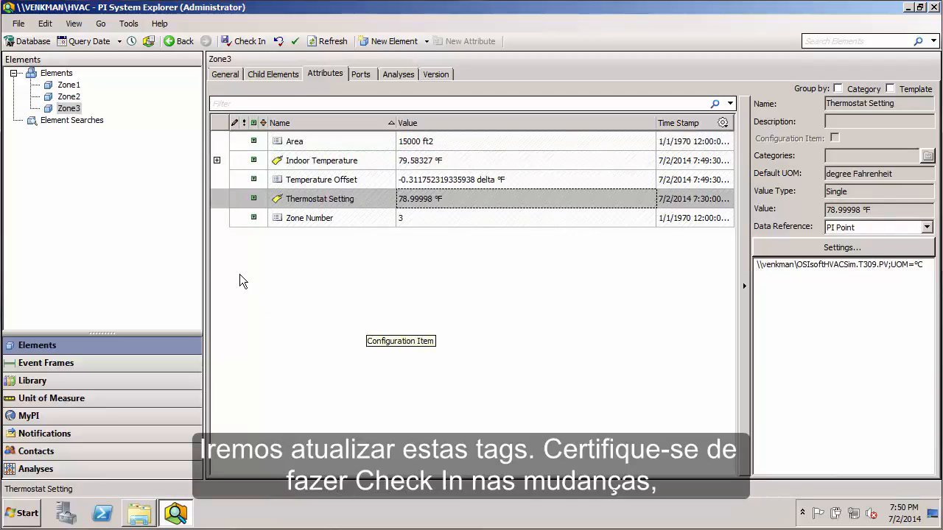
- Check the Zone Number attribute in Zone3 and compare the Area attribute between Zone2 and Zone3
left_click(306, 224)
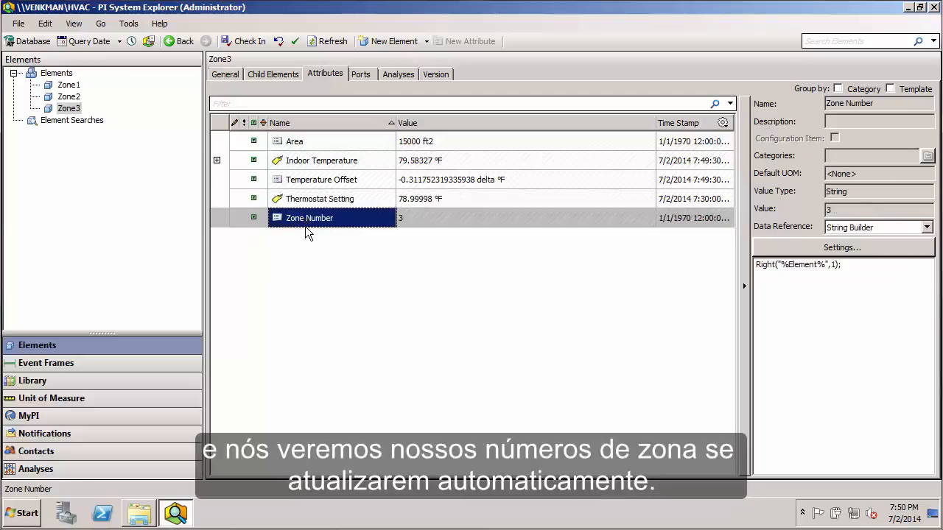
left_click(76, 98)
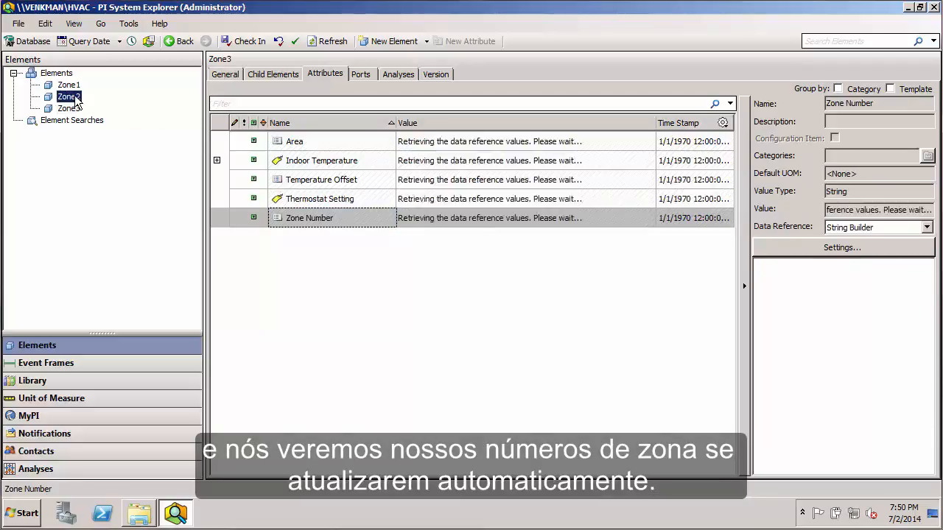
left_click(293, 143)
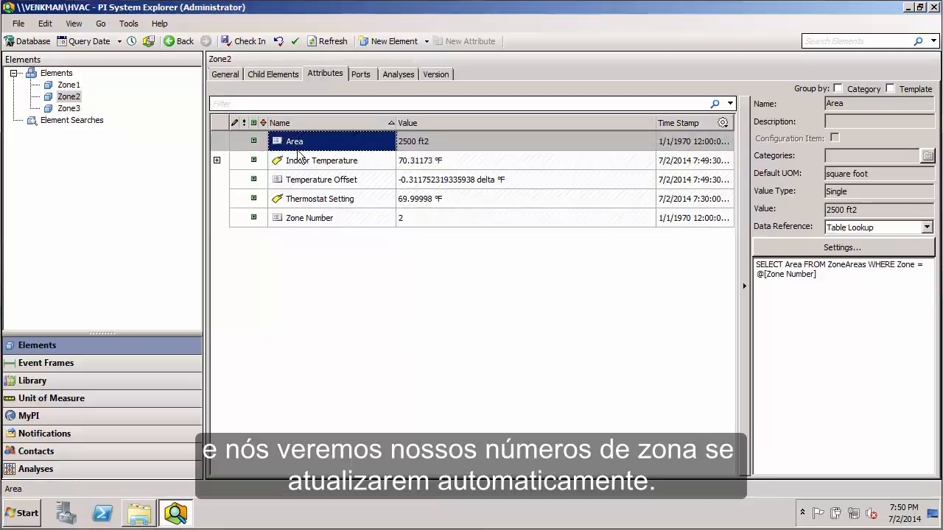
left_click(68, 109)
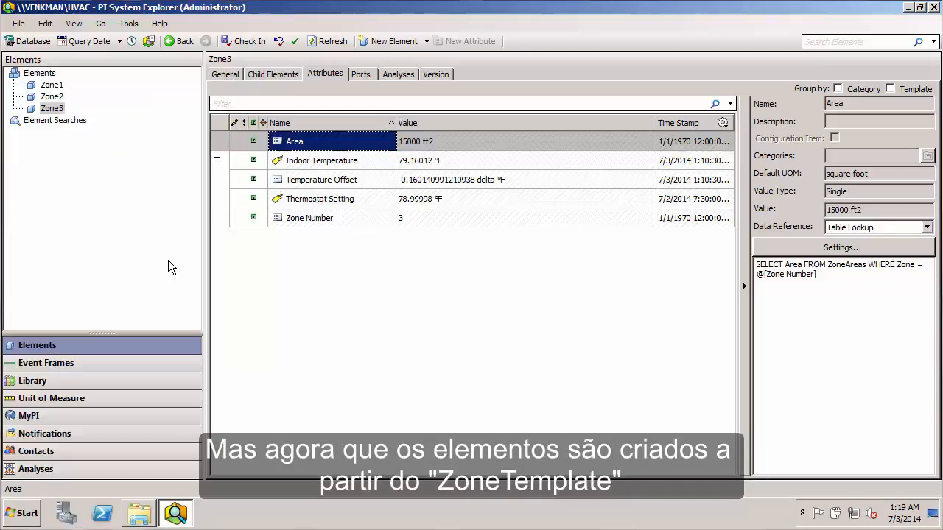
- Examine which attribute options Zone3 offers and which Indoor Temperature properties are editable, keeping PI Point as its data reference
right_click(391, 284)
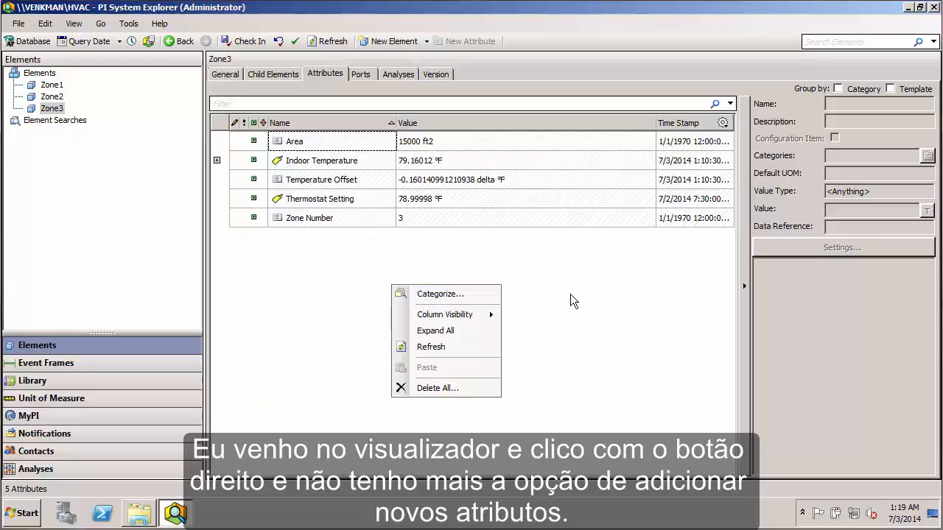
left_click(490, 268)
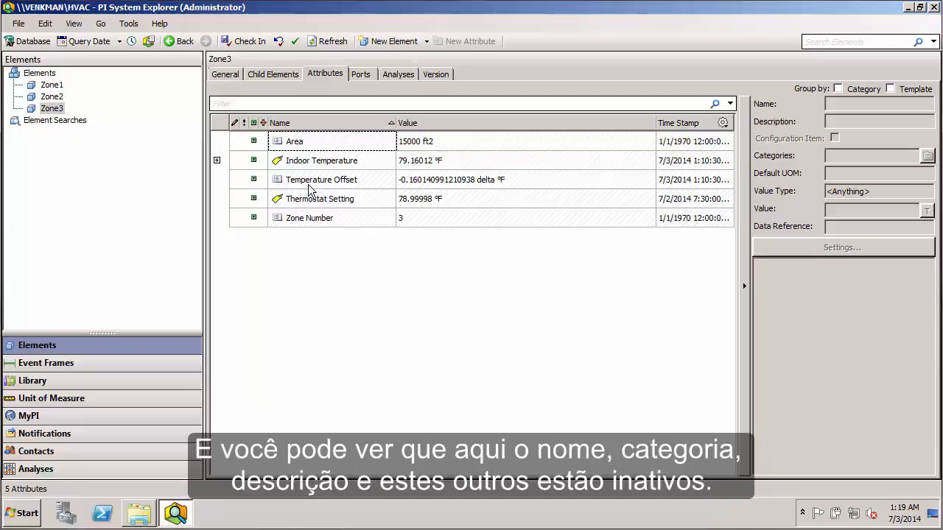
left_click(316, 164)
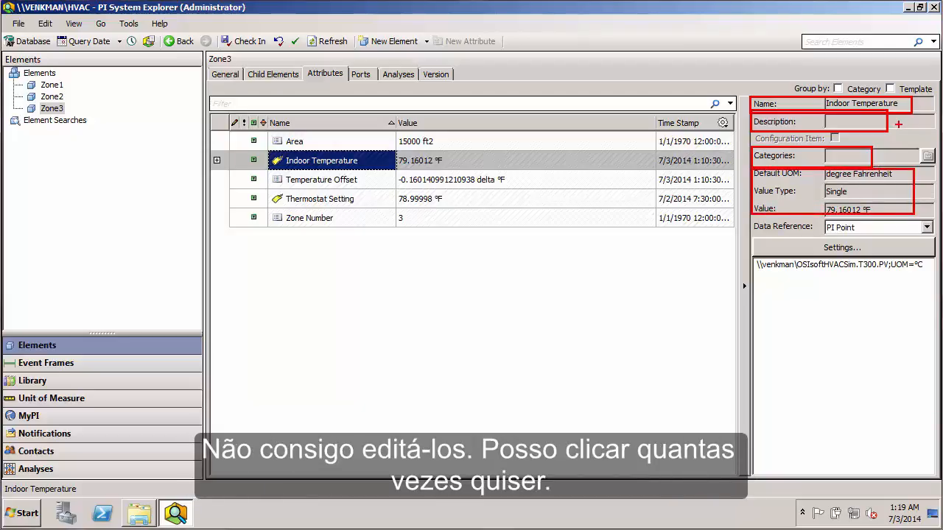
left_click(902, 110)
left_click_drag(902, 112, 841, 106)
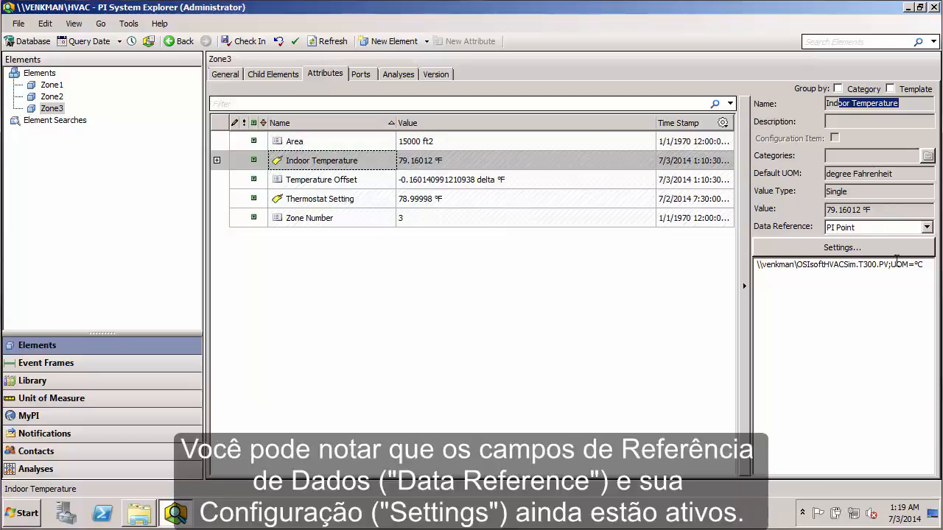
left_click(878, 228)
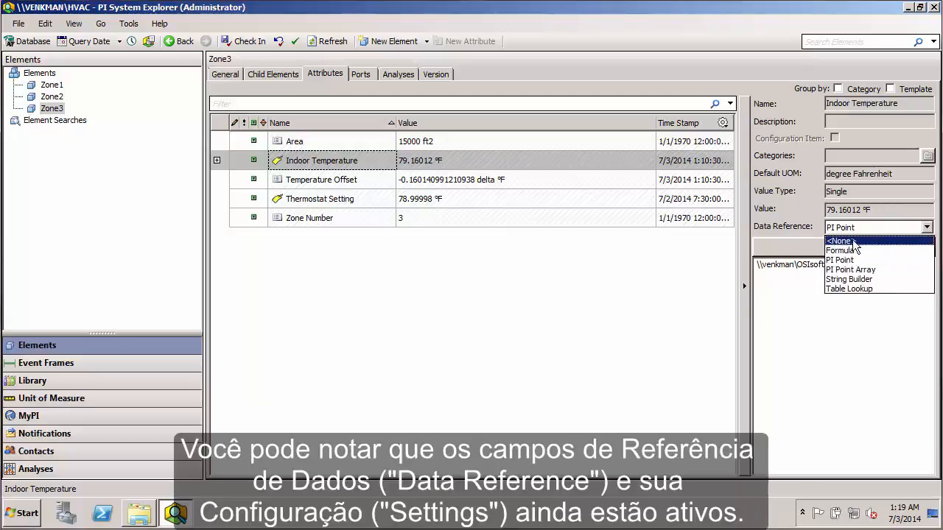
left_click(862, 263)
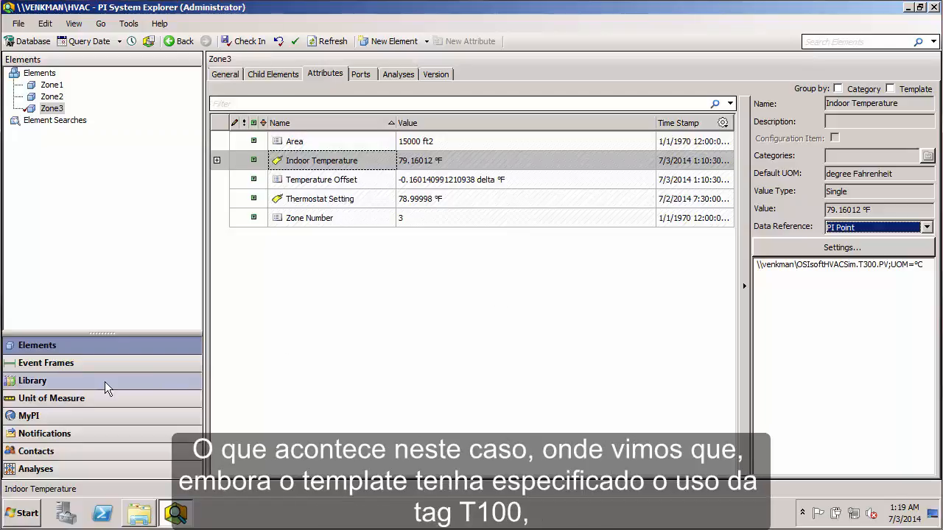
- Compare the Indoor Temperature tag reference in ZoneTemplate with those in the Zone3 and Zone2 elements
left_click(51, 381)
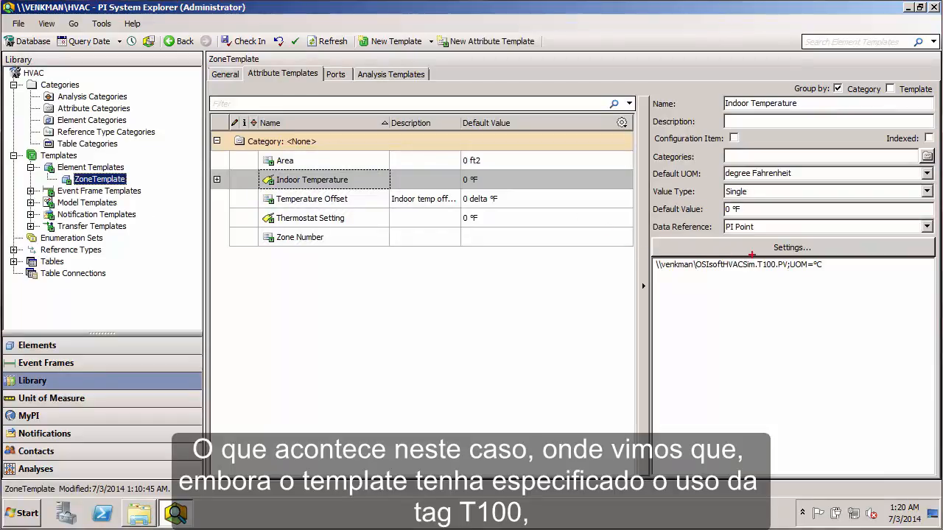
left_click_drag(752, 256, 783, 271)
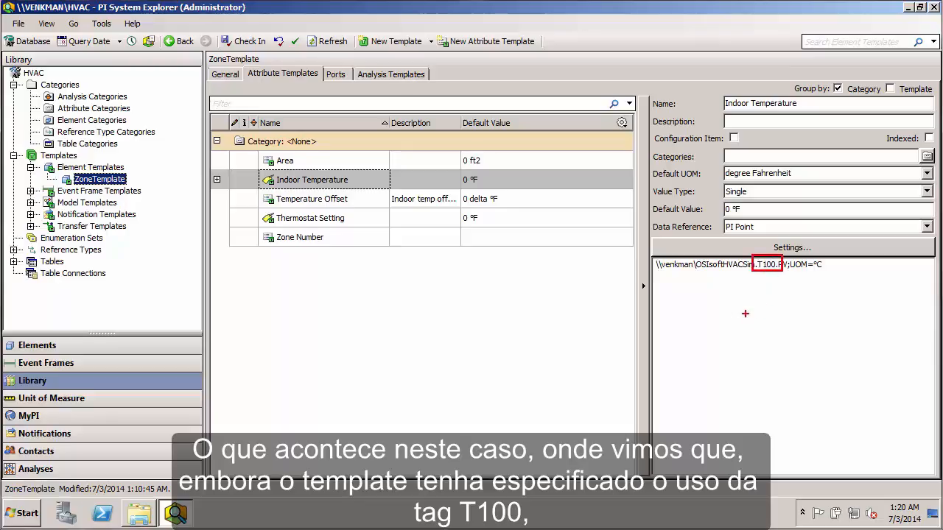
left_click(56, 344)
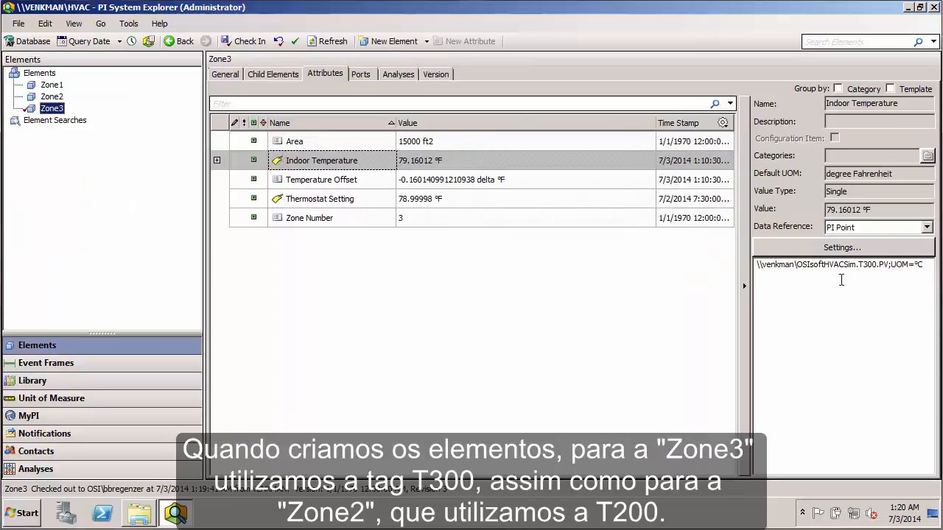
left_click_drag(853, 256, 884, 271)
left_click(50, 97)
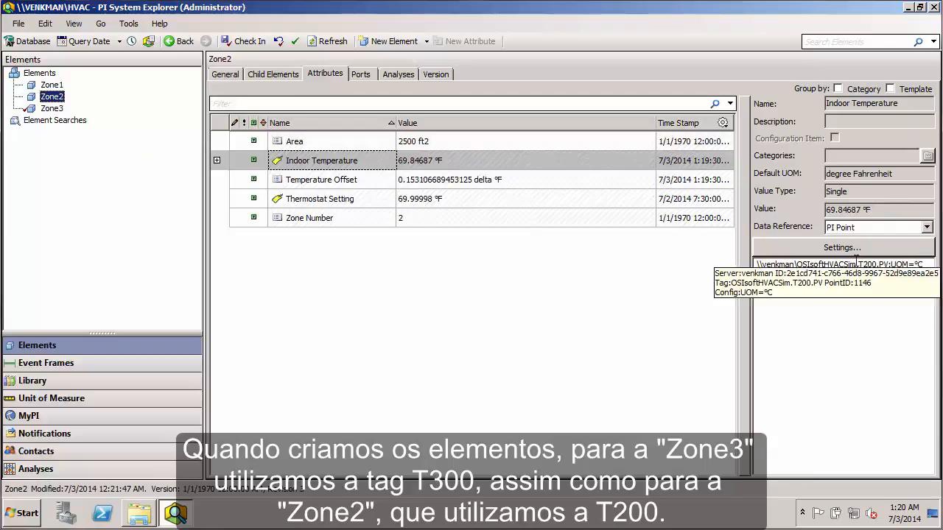
left_click_drag(854, 264, 880, 264)
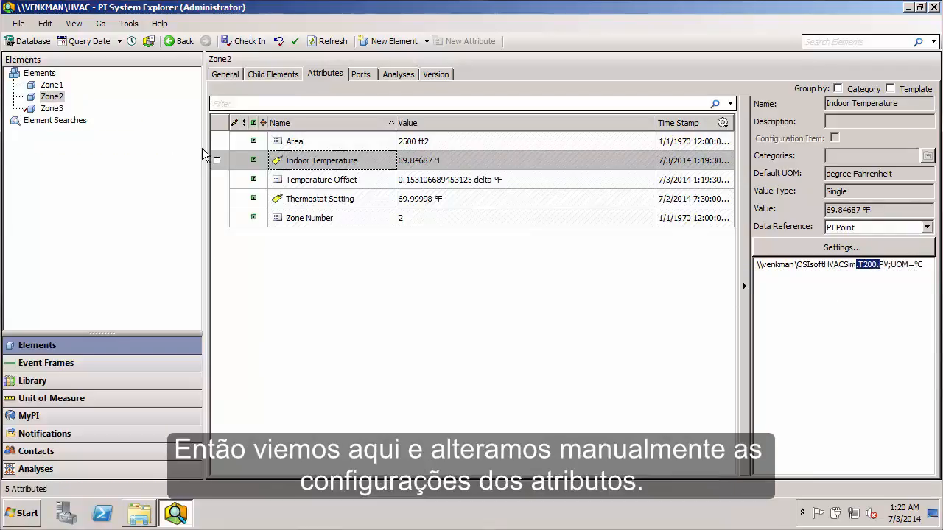
mouse_move(871, 281)
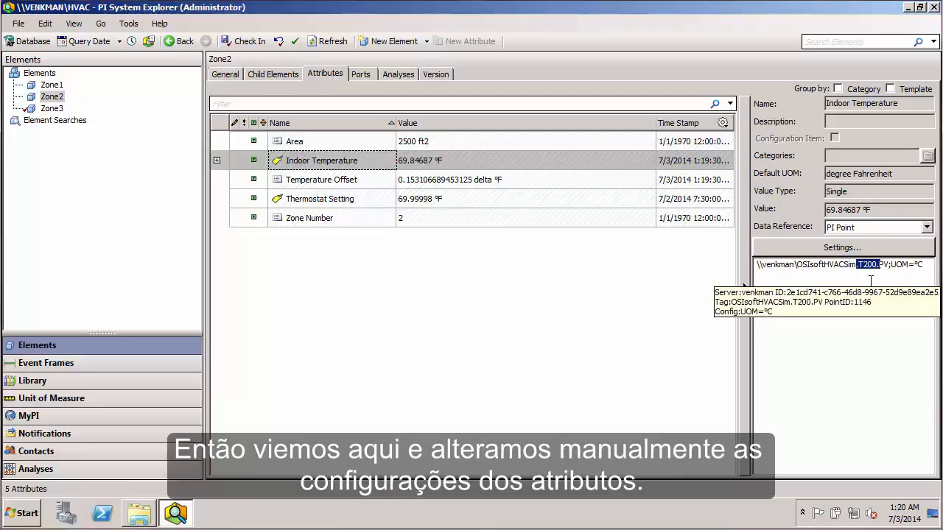